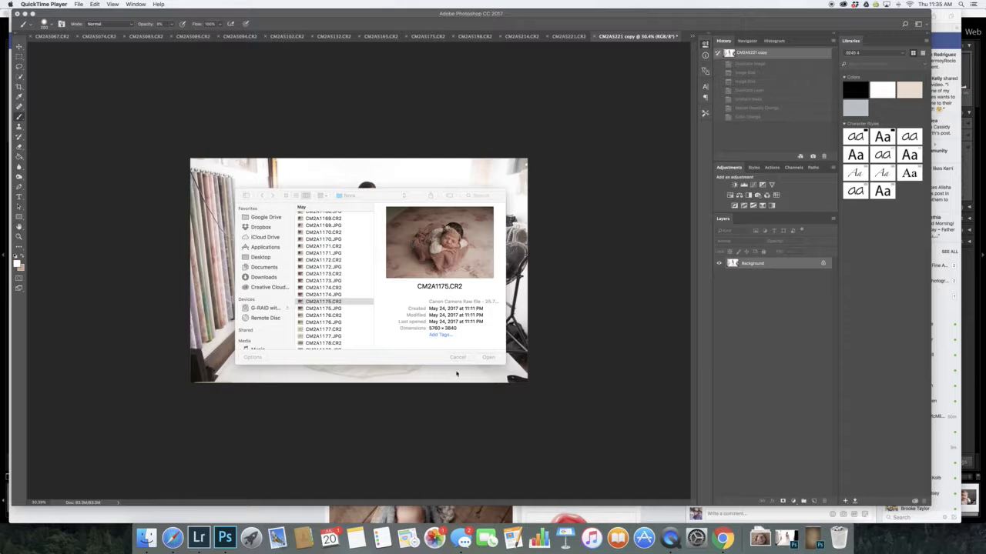
Open the raw photo CM2A1175.CR2 from the Nora folder in Photoshop with the as-shot Camera Raw settings
{"action": "left_click", "coordinate": [452, 373]}
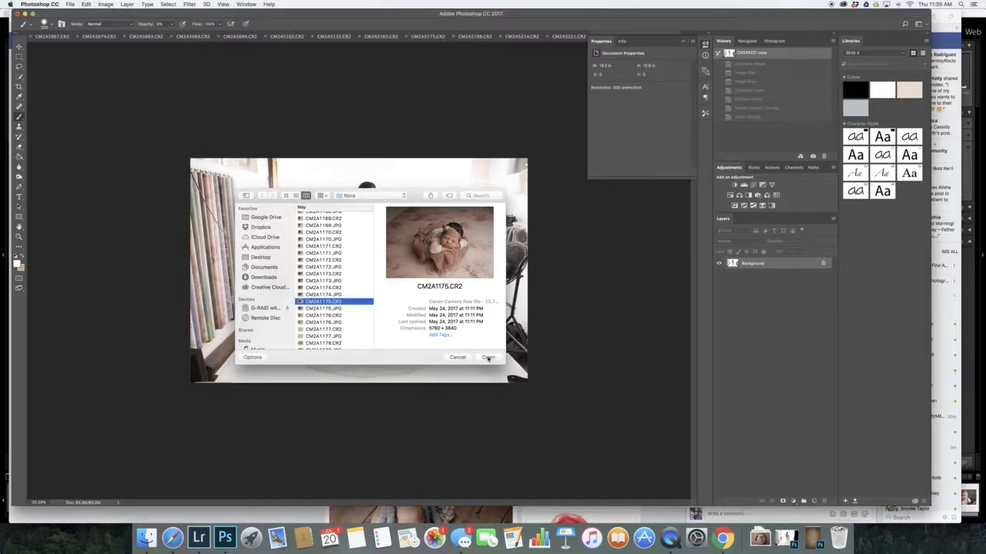
{"action": "left_click", "coordinate": [489, 358]}
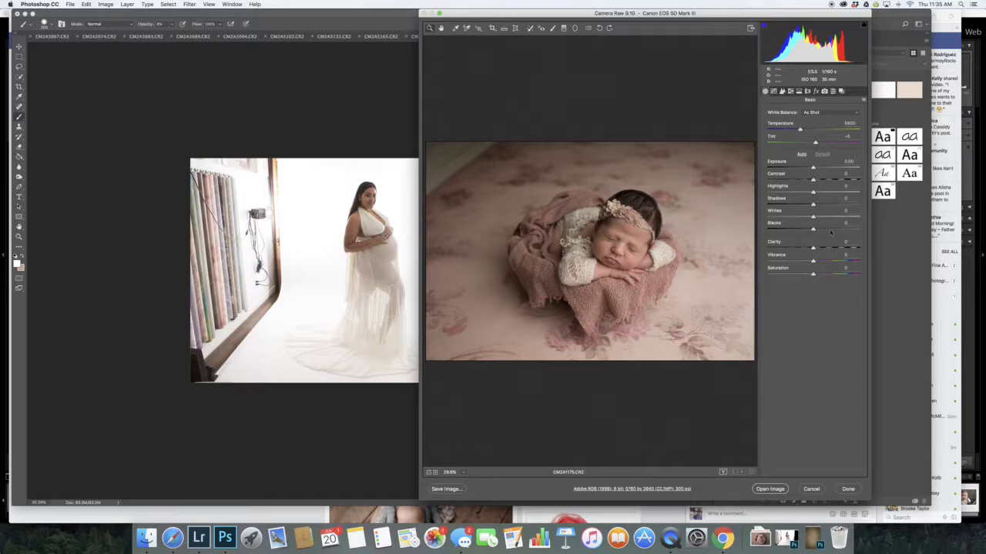
{"action": "left_click", "coordinate": [771, 490]}
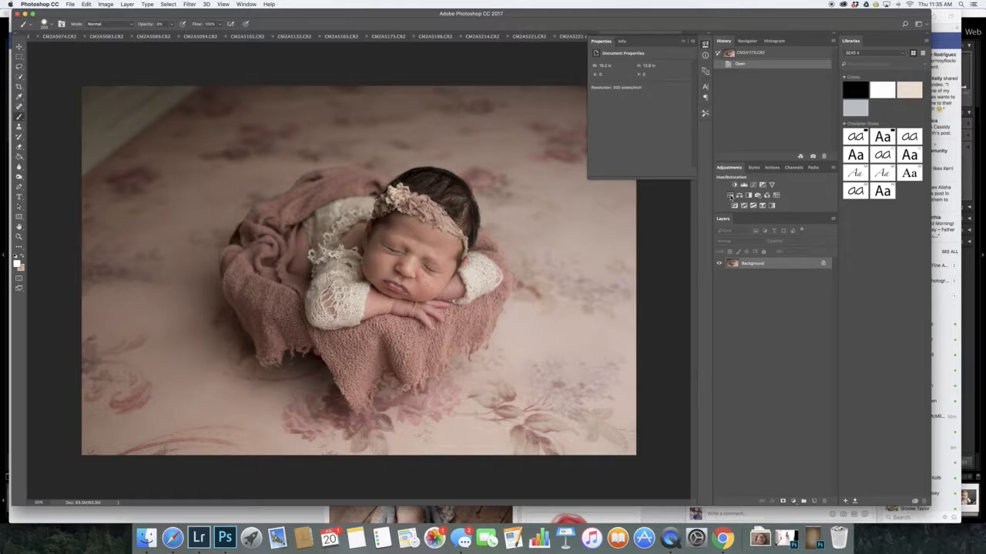
Add a Hue/Saturation adjustment layer, target the Reds and sample the reddish skin beside the baby's mouth
{"action": "left_click", "coordinate": [730, 196]}
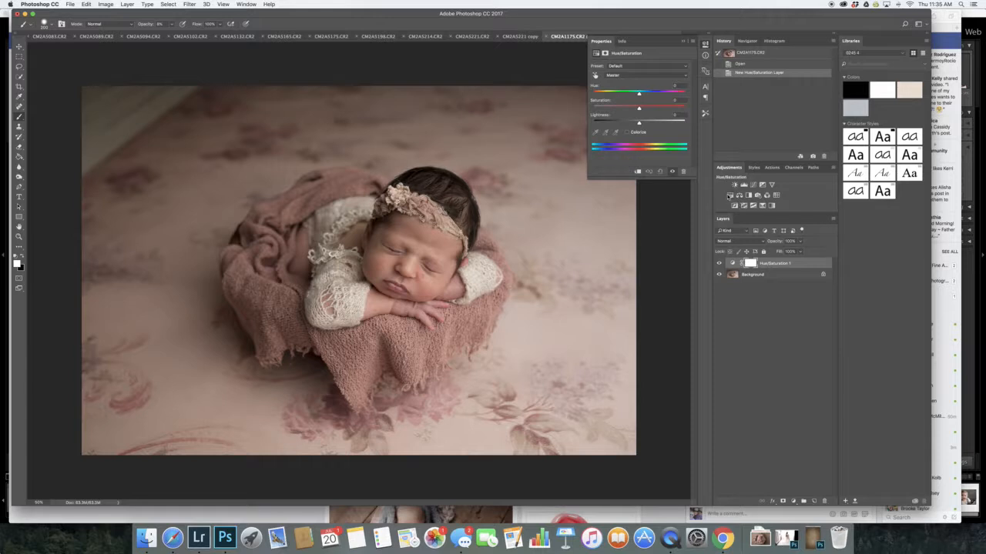
{"action": "left_click", "coordinate": [620, 75]}
{"action": "left_click", "coordinate": [619, 78]}
{"action": "left_click", "coordinate": [596, 132]}
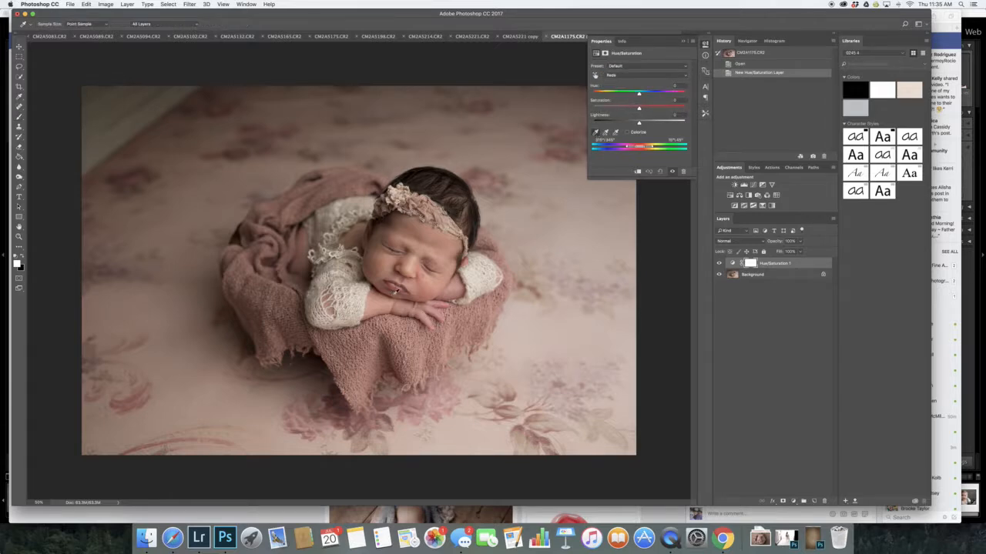
{"action": "scroll", "coordinate": [428, 286], "scroll_direction": "up", "scroll_amount": 6}
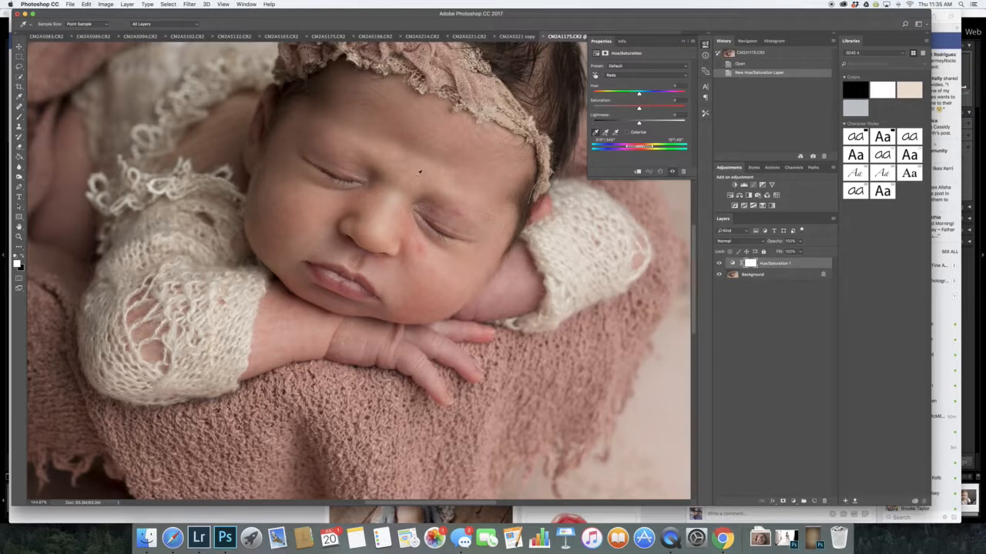
{"action": "left_click", "coordinate": [319, 270]}
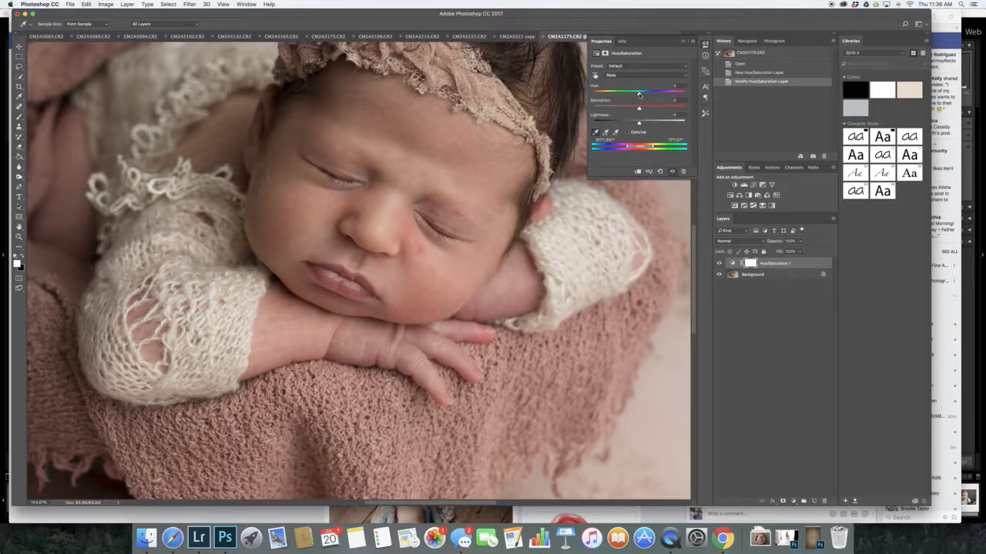
Set the Reds hue to -180 as a preview and narrow the upper end of the color range to isolate the red skin
{"action": "left_click_drag", "start_coordinate": [638, 94], "coordinate": [593, 93]}
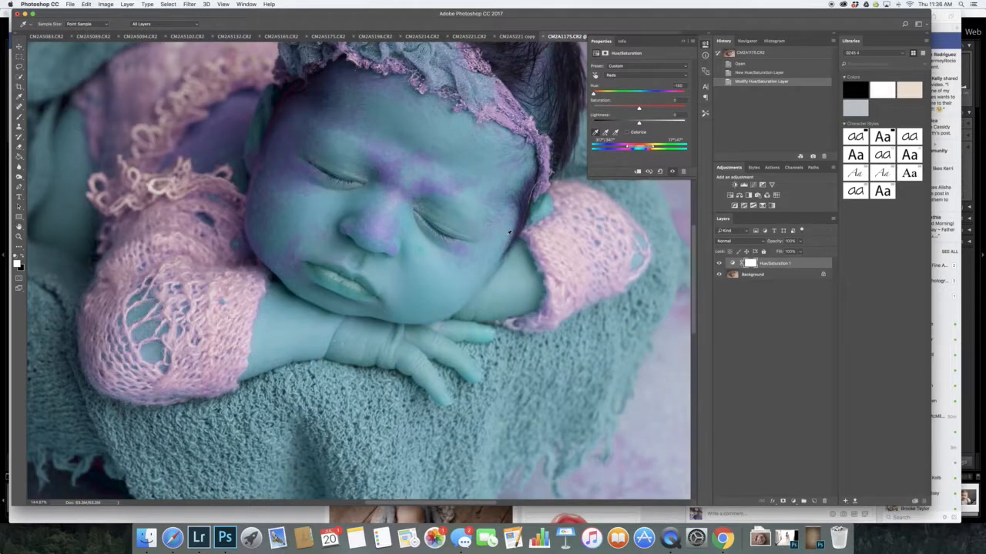
{"action": "scroll", "coordinate": [512, 233], "scroll_direction": "down", "scroll_amount": 5}
{"action": "scroll", "coordinate": [512, 232], "scroll_direction": "down", "scroll_amount": 3}
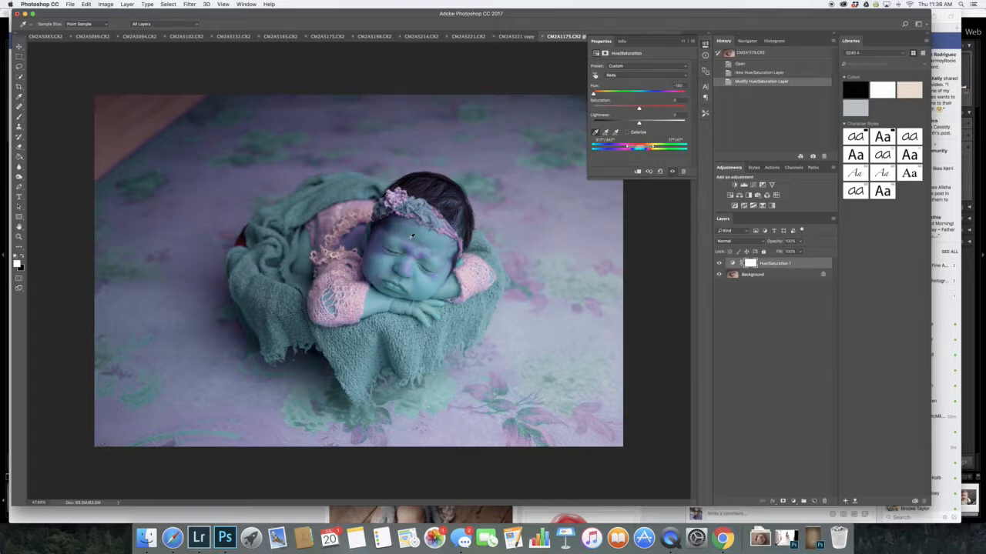
{"action": "scroll", "coordinate": [421, 285], "scroll_direction": "up", "scroll_amount": 3}
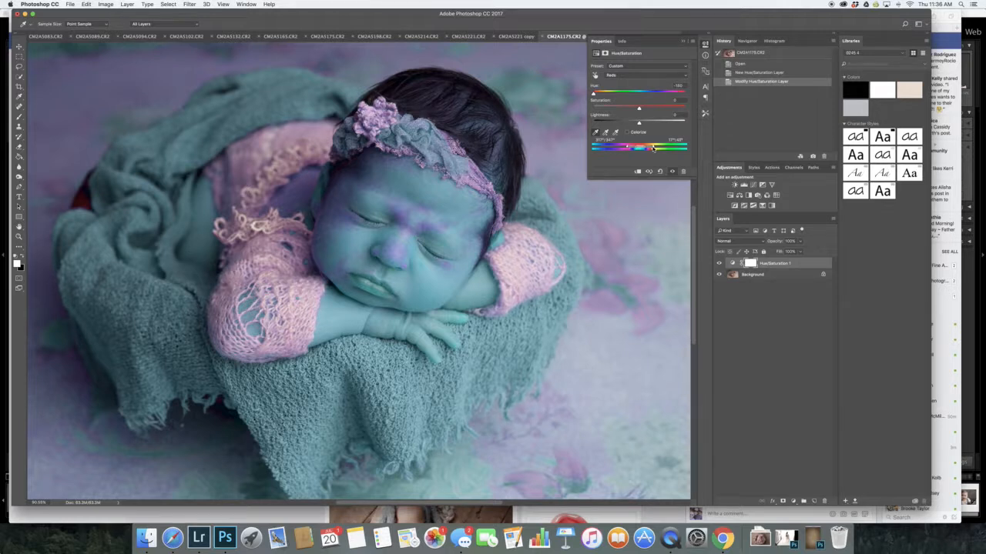
{"action": "left_click_drag", "start_coordinate": [653, 148], "coordinate": [649, 148]}
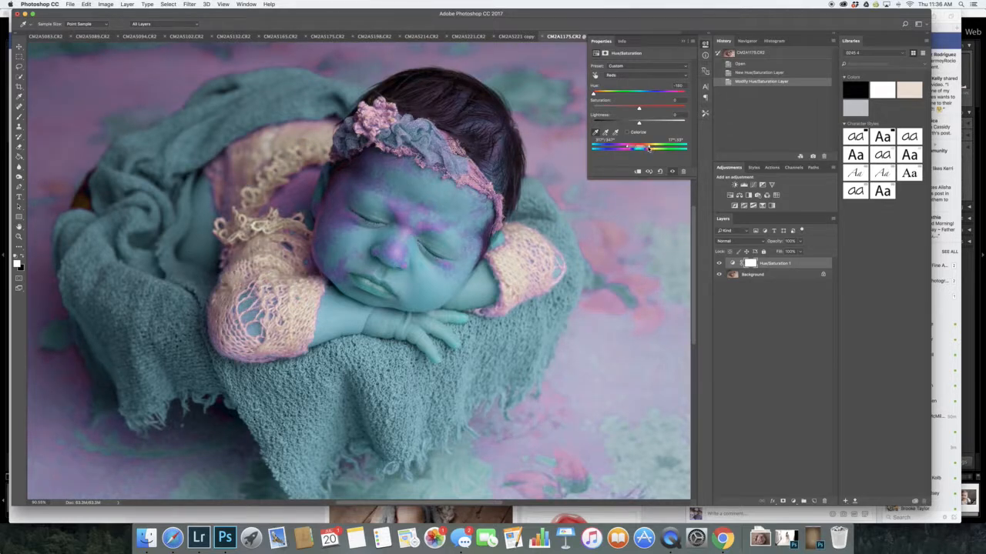
{"action": "left_click_drag", "start_coordinate": [649, 149], "coordinate": [646, 149]}
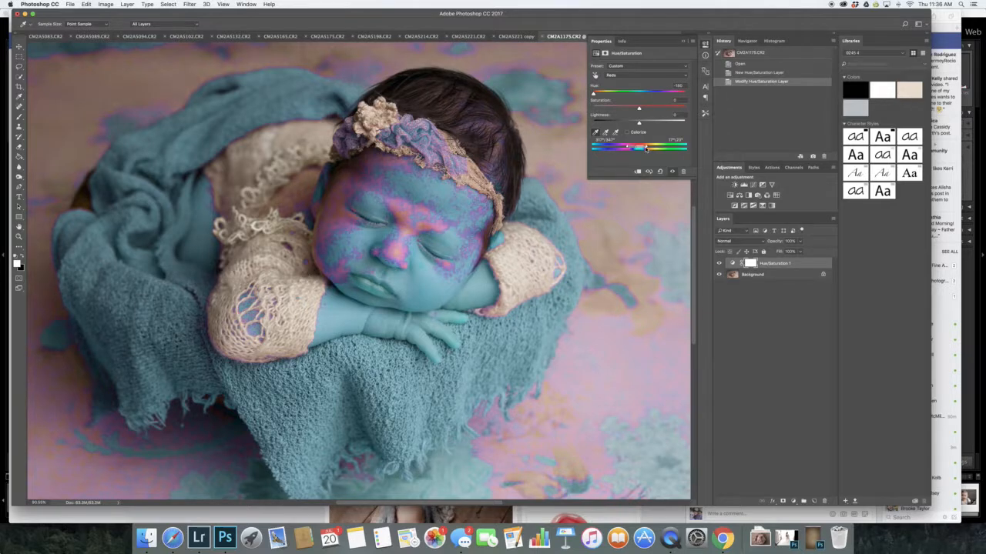
{"action": "left_click_drag", "start_coordinate": [647, 149], "coordinate": [646, 150]}
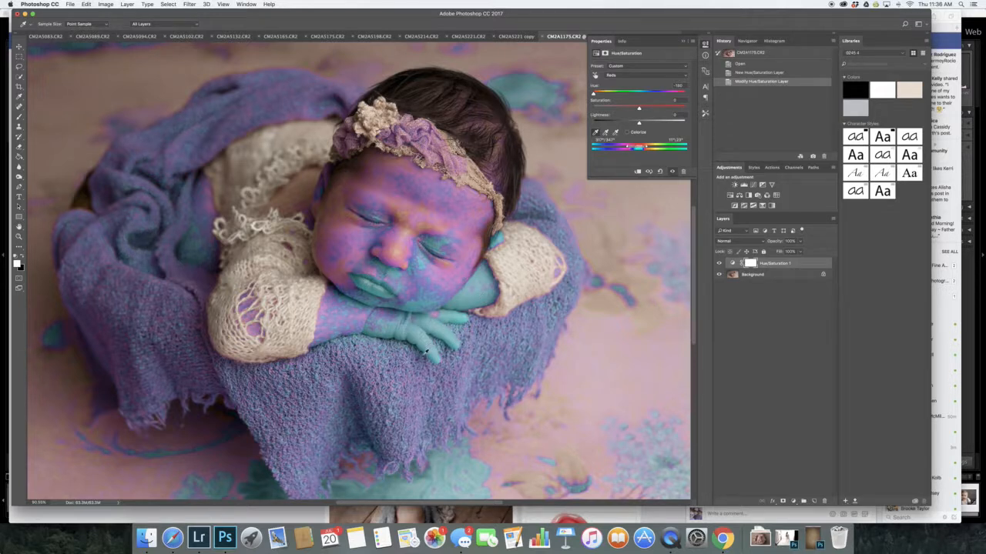
{"action": "key", "text": "super+0"}
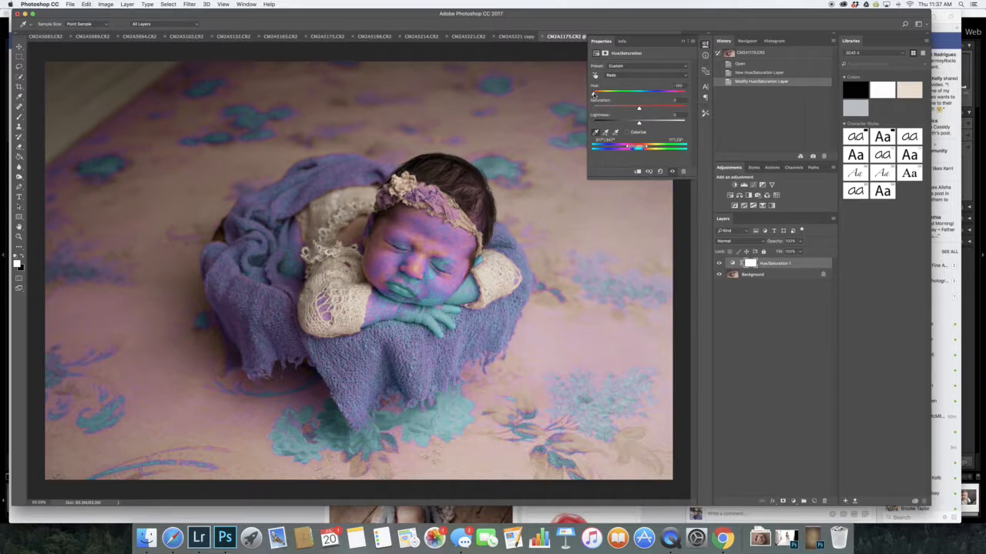
Set the Reds hue to a slightly positive value that neutralizes the red skin, and compare the photo with and without the adjustment layer
{"action": "left_click_drag", "start_coordinate": [593, 94], "coordinate": [659, 97]}
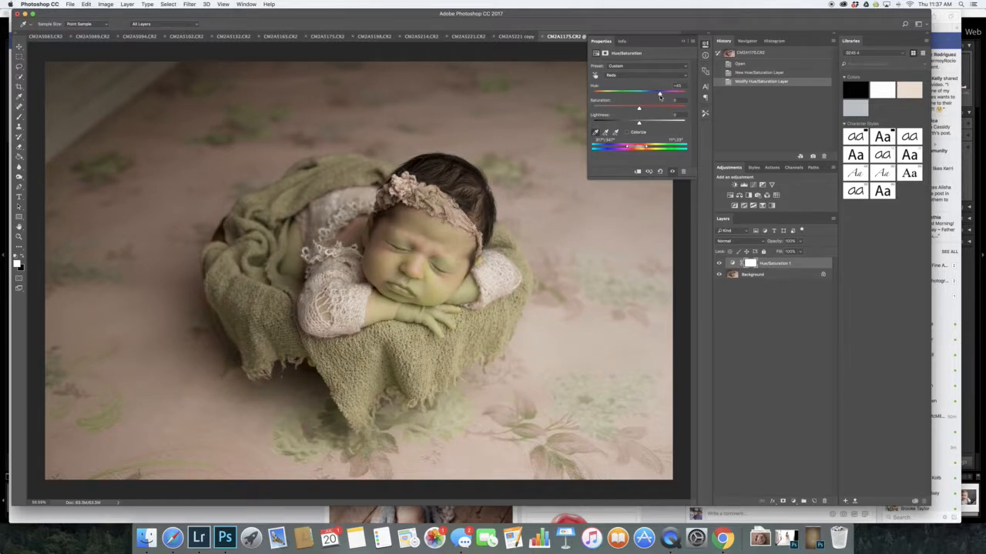
{"action": "left_click_drag", "start_coordinate": [660, 96], "coordinate": [644, 97]}
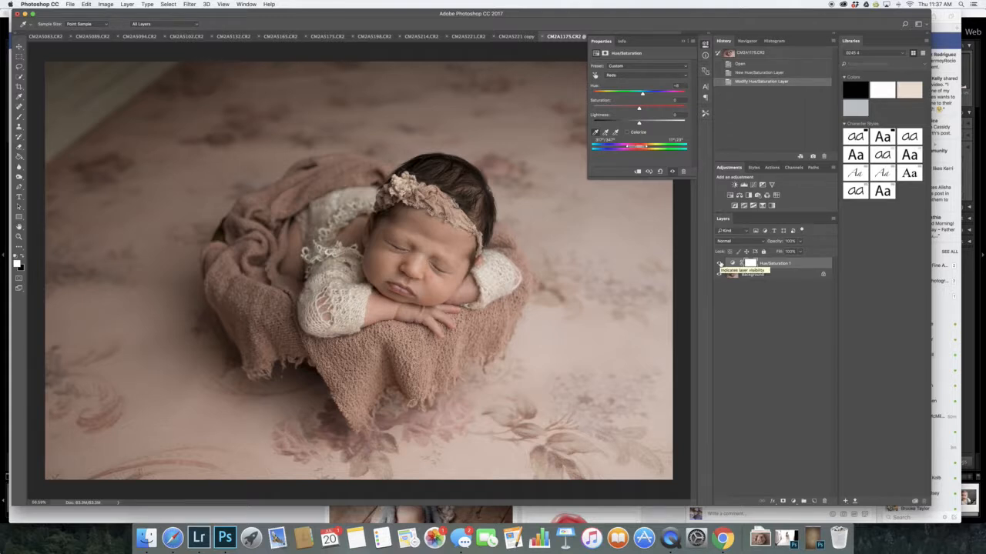
{"action": "left_click", "coordinate": [720, 264]}
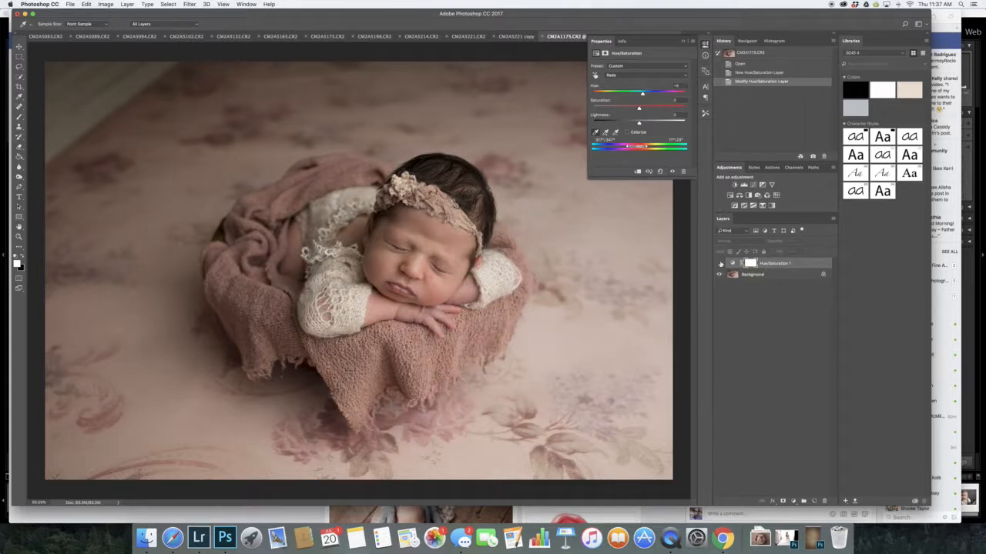
{"action": "left_click", "coordinate": [720, 263]}
{"action": "left_click", "coordinate": [720, 264]}
{"action": "left_click", "coordinate": [720, 264]}
{"action": "left_click", "coordinate": [719, 265]}
{"action": "left_click", "coordinate": [720, 264]}
Invert the adjustment layer's mask to black and ready the Brush tool with white paint at a much higher opacity
{"action": "key", "text": "super+i"}
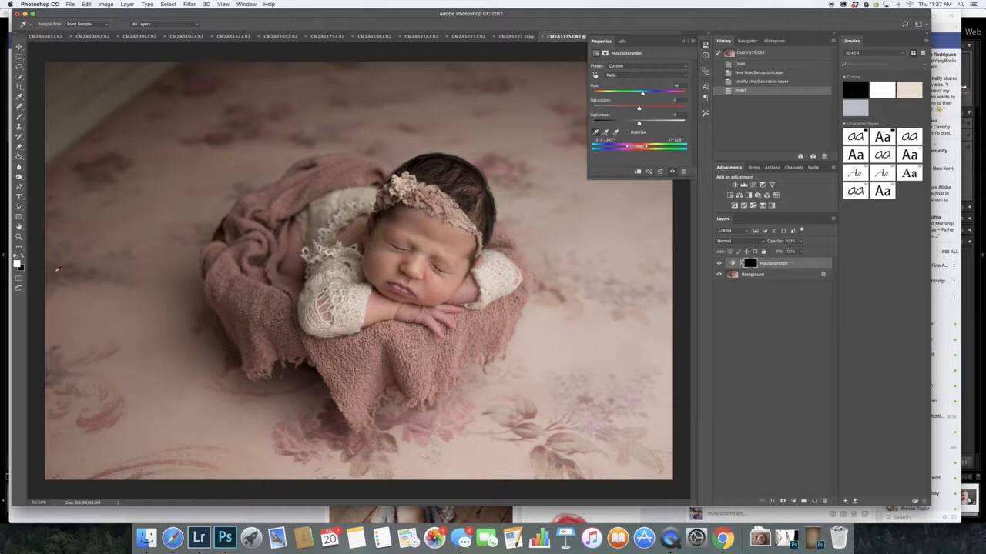
{"action": "left_click", "coordinate": [20, 120]}
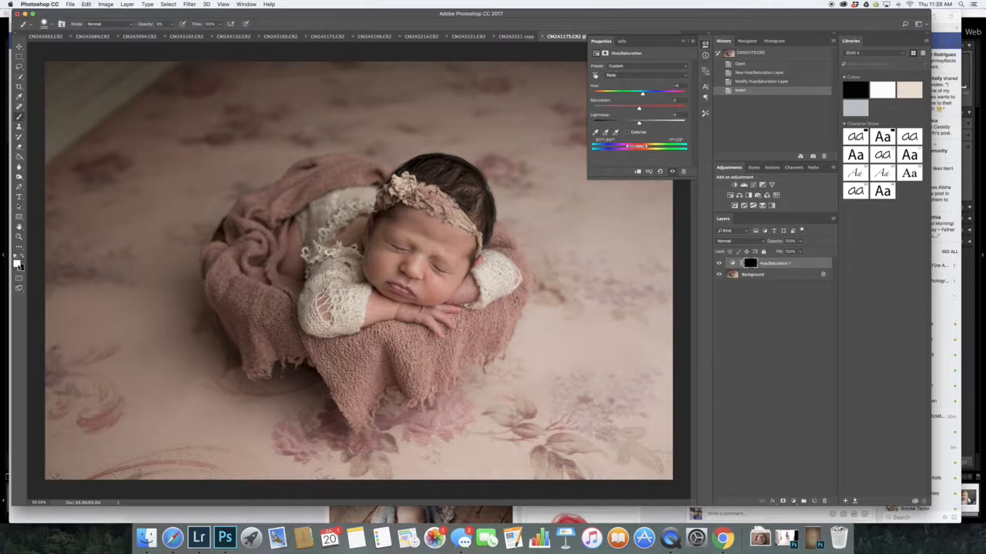
{"action": "left_click", "coordinate": [171, 24]}
{"action": "left_click", "coordinate": [193, 36]}
Paint the mask with a smaller white brush over the baby's red skin on the arms and face to reveal the correction
{"action": "scroll", "coordinate": [385, 269], "scroll_direction": "up", "scroll_amount": 5}
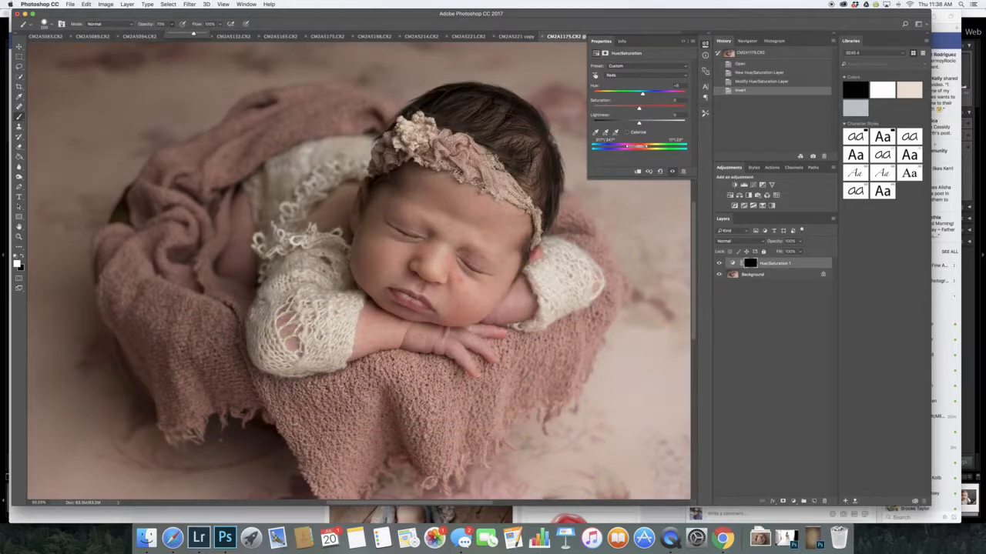
{"action": "key", "text": "bracketleft"}
{"action": "key", "text": "bracketleft"}
{"action": "left_click", "coordinate": [239, 202]}
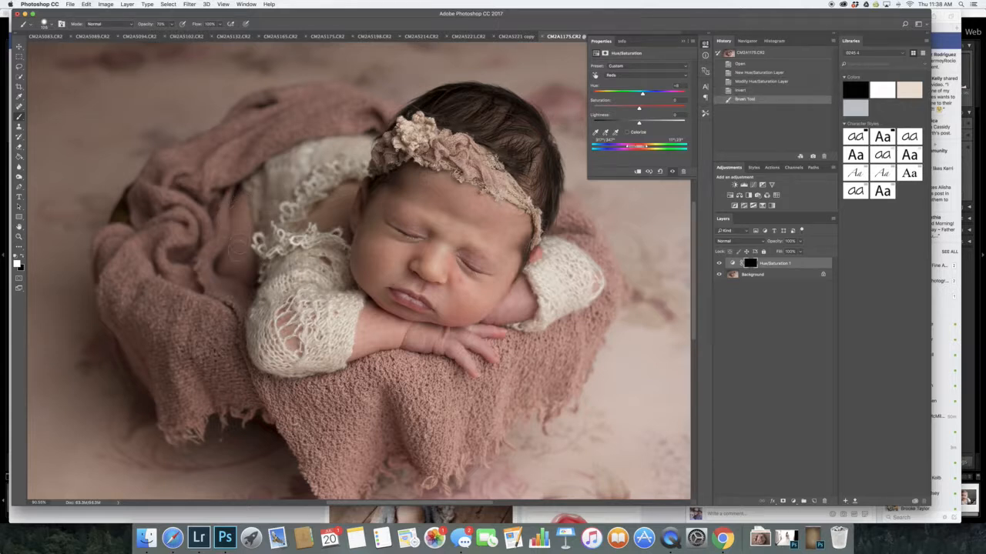
{"action": "left_click", "coordinate": [244, 236]}
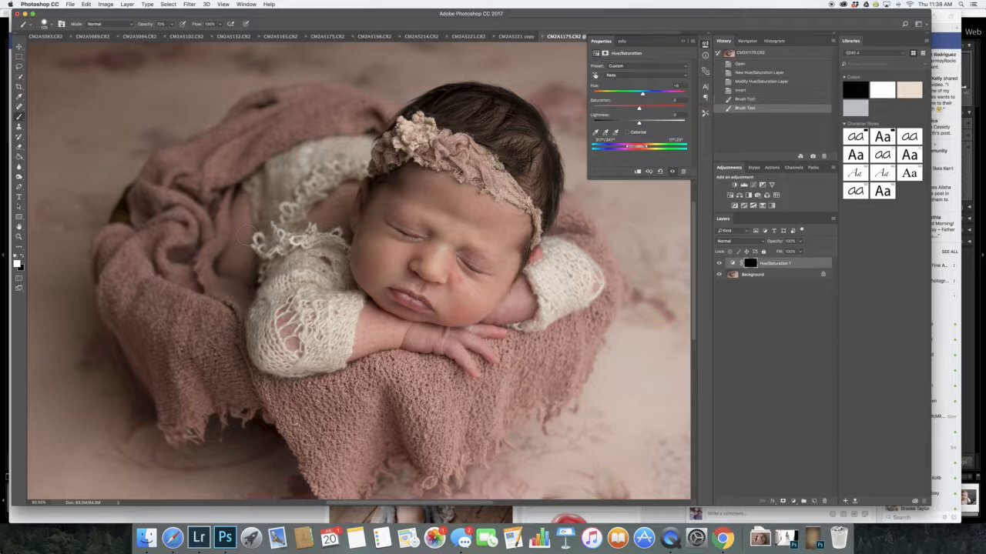
{"action": "left_click", "coordinate": [372, 334]}
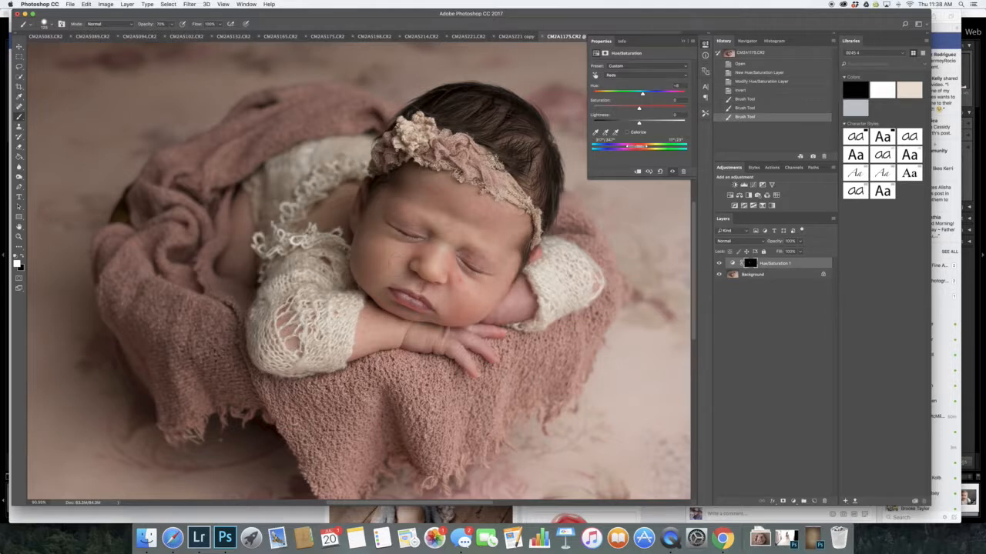
{"action": "left_click", "coordinate": [436, 280]}
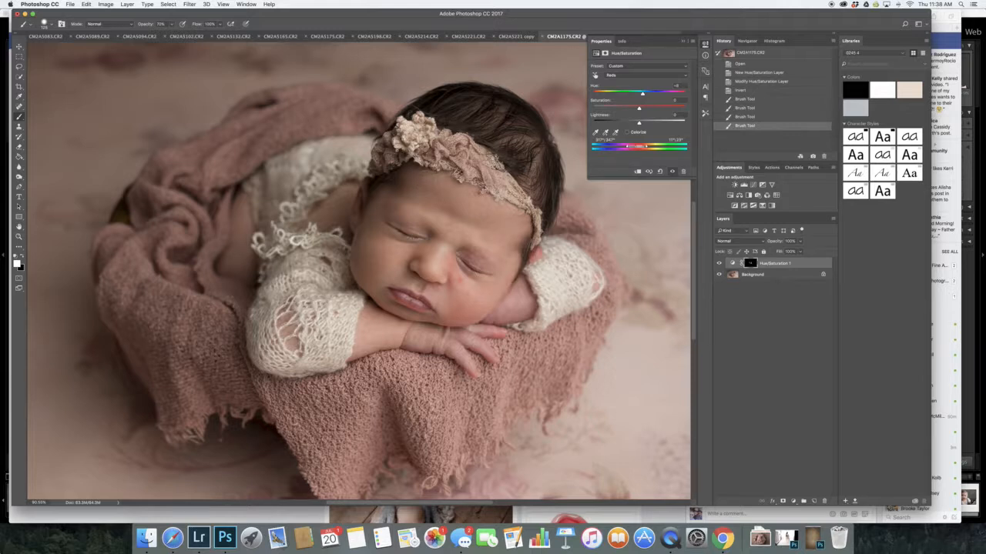
{"action": "left_click", "coordinate": [448, 245]}
{"action": "left_click", "coordinate": [445, 254]}
{"action": "left_click", "coordinate": [445, 254]}
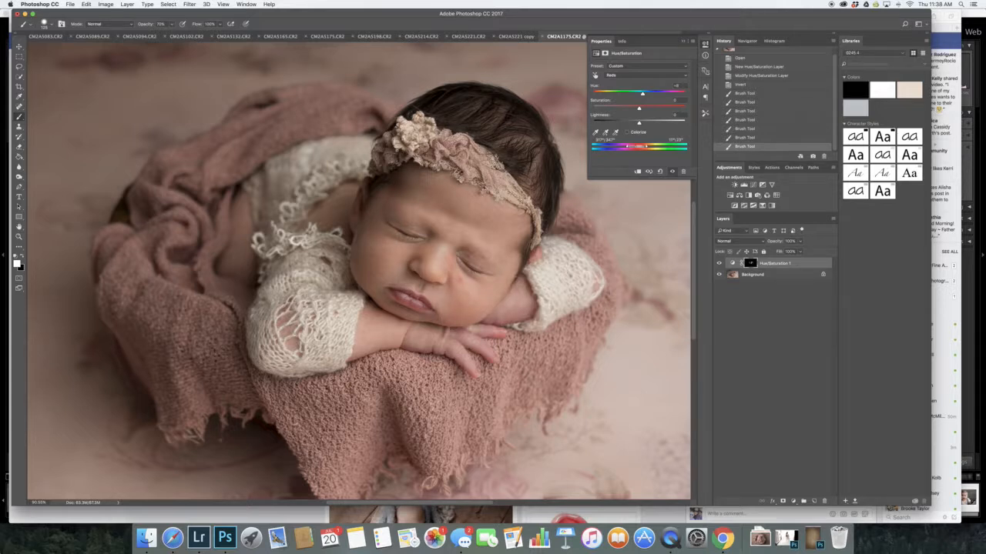
{"action": "left_click", "coordinate": [446, 248]}
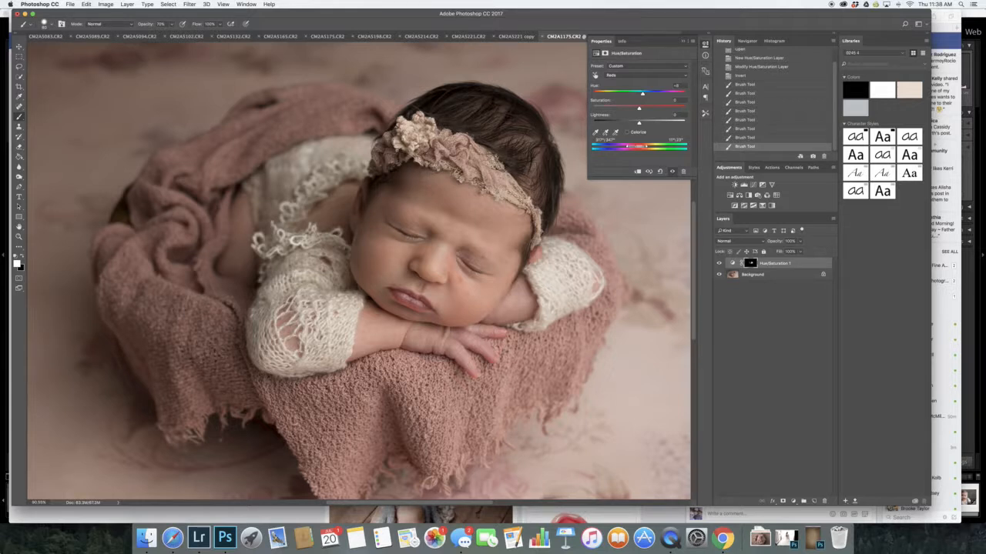
{"action": "left_click", "coordinate": [447, 248]}
{"action": "left_click", "coordinate": [446, 248]}
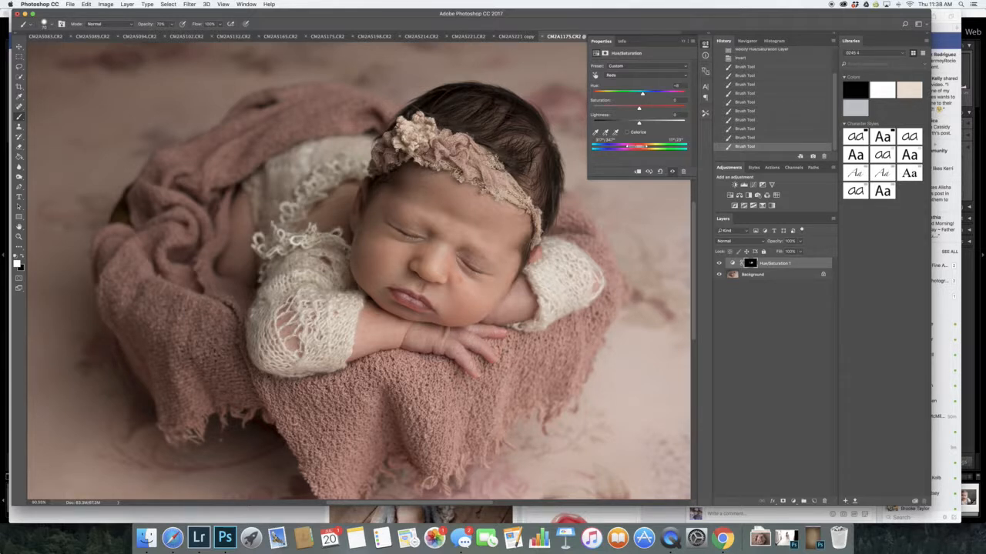
{"action": "left_click", "coordinate": [446, 248]}
{"action": "left_click", "coordinate": [446, 248]}
Add a second Hue/Saturation adjustment layer, target the Magentas and sample the discolored skin on the baby's hand
{"action": "left_click", "coordinate": [737, 195]}
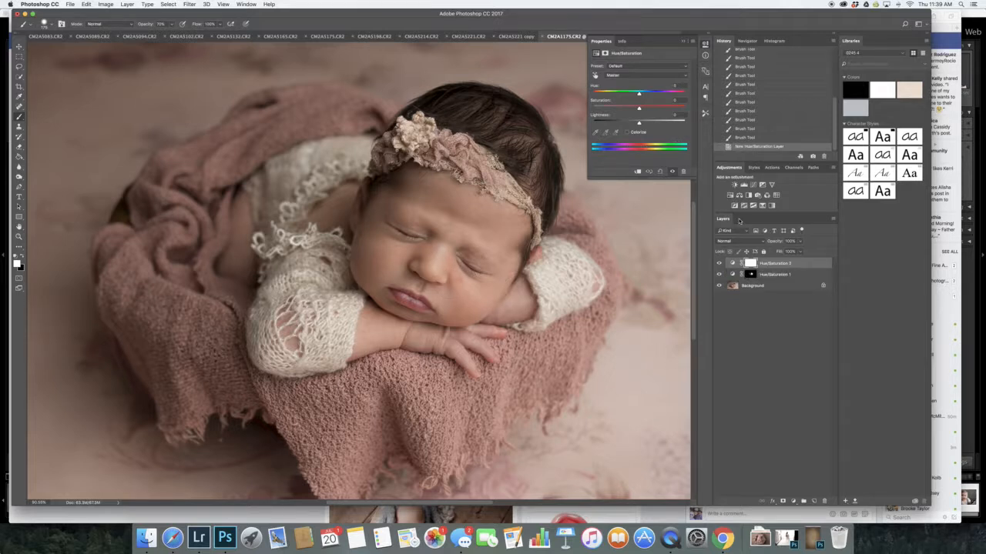
{"action": "left_click", "coordinate": [622, 75]}
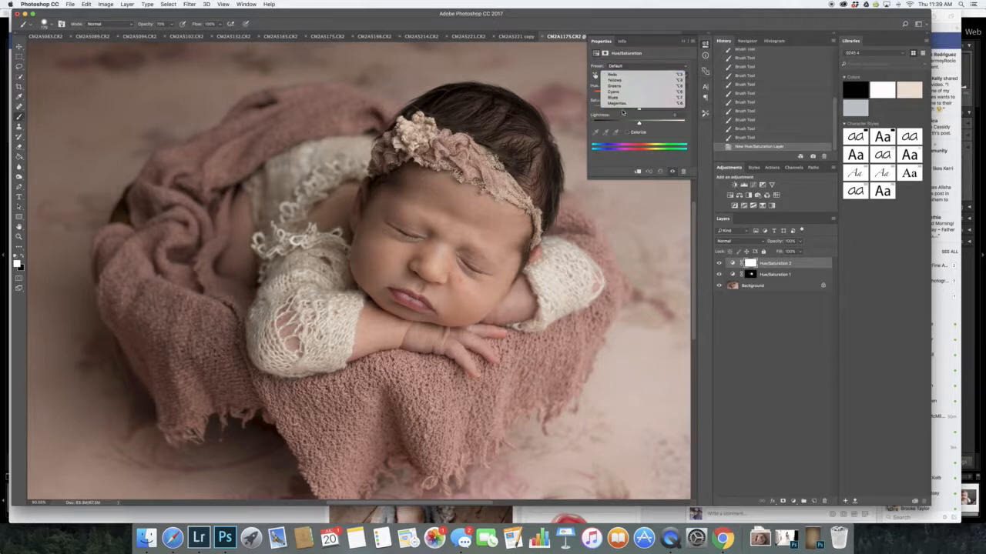
{"action": "left_click", "coordinate": [616, 108]}
{"action": "left_click", "coordinate": [595, 132]}
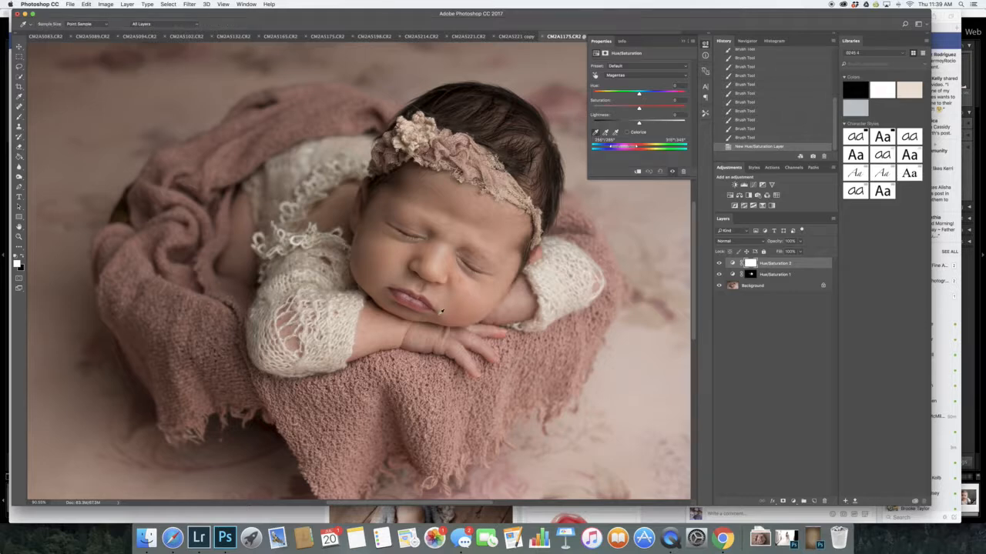
{"action": "scroll", "coordinate": [465, 339], "scroll_direction": "up", "scroll_amount": 5}
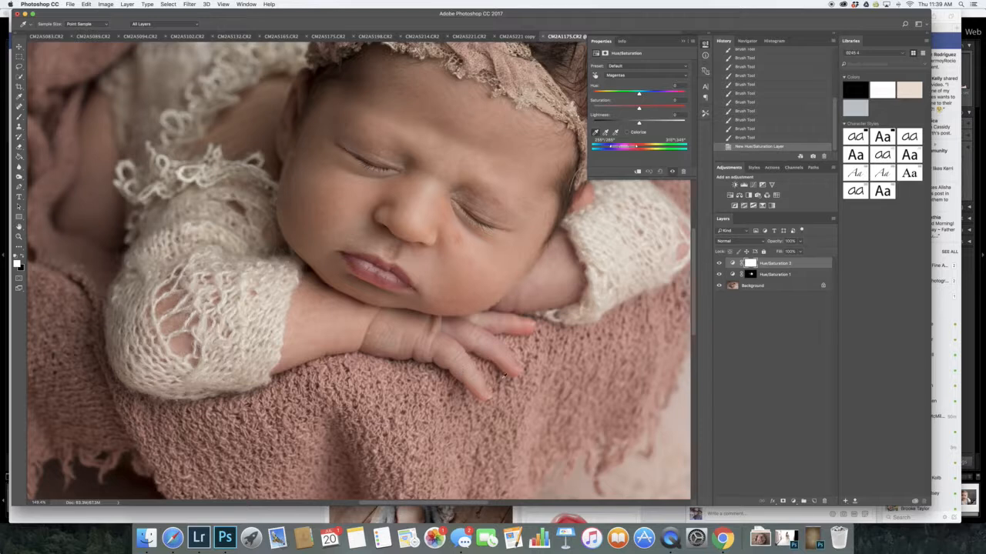
{"action": "left_click", "coordinate": [461, 329]}
Set the second layer's hue to -180 as a preview and narrow the upper end of its color range to isolate the remaining discolored skin
{"action": "scroll", "coordinate": [529, 228], "scroll_direction": "down", "scroll_amount": 3}
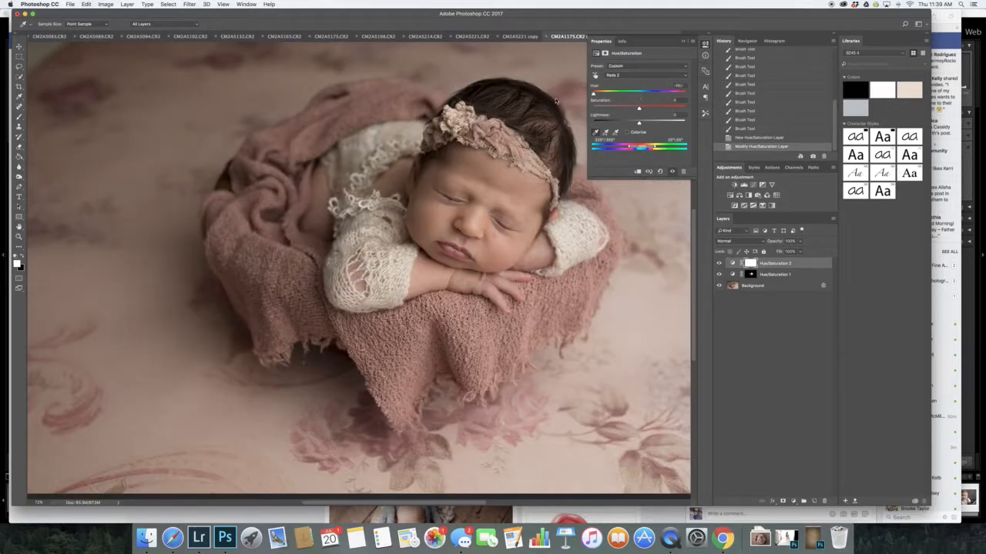
{"action": "left_click_drag", "start_coordinate": [638, 93], "coordinate": [493, 234]}
{"action": "scroll", "coordinate": [491, 235], "scroll_direction": "down", "scroll_amount": 2}
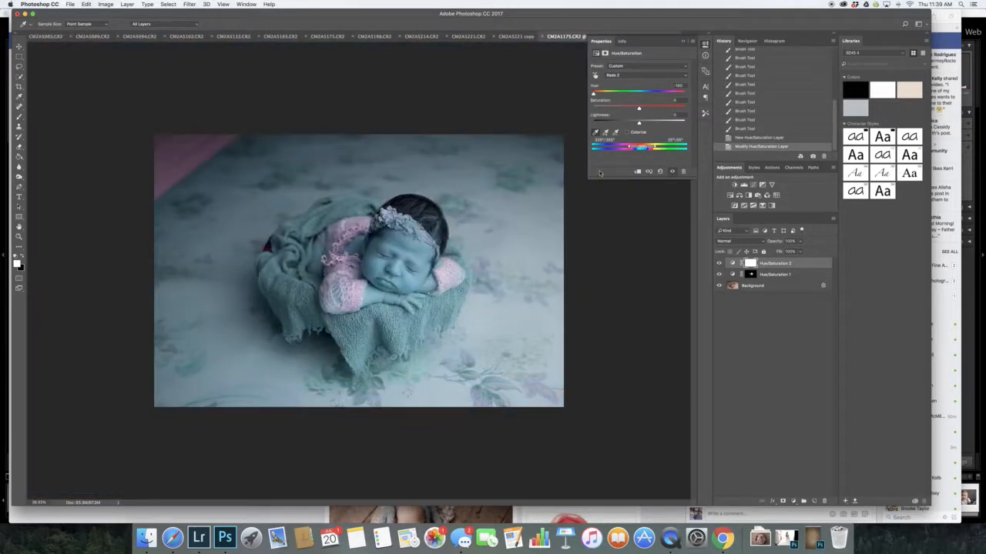
{"action": "scroll", "coordinate": [410, 248], "scroll_direction": "up", "scroll_amount": 3}
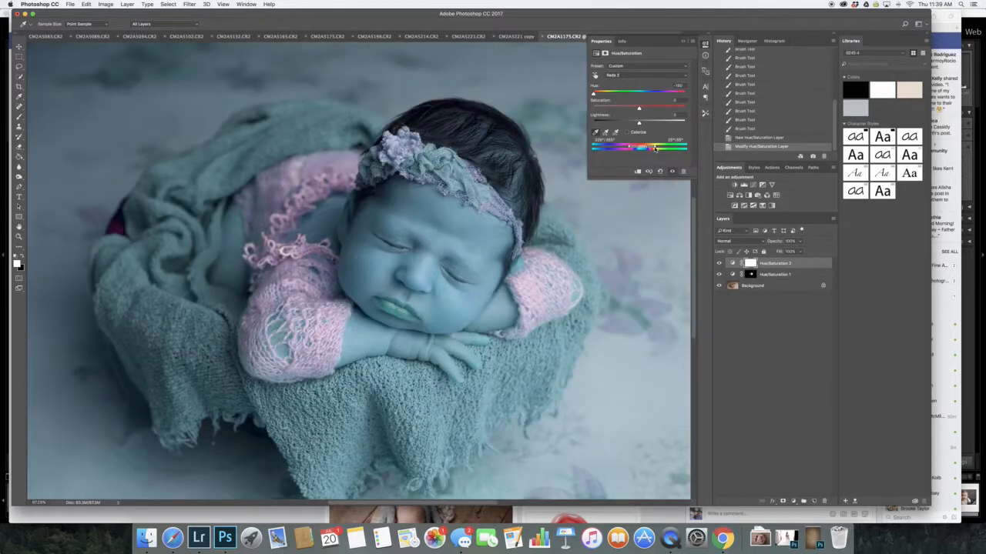
{"action": "left_click_drag", "start_coordinate": [655, 148], "coordinate": [645, 150]}
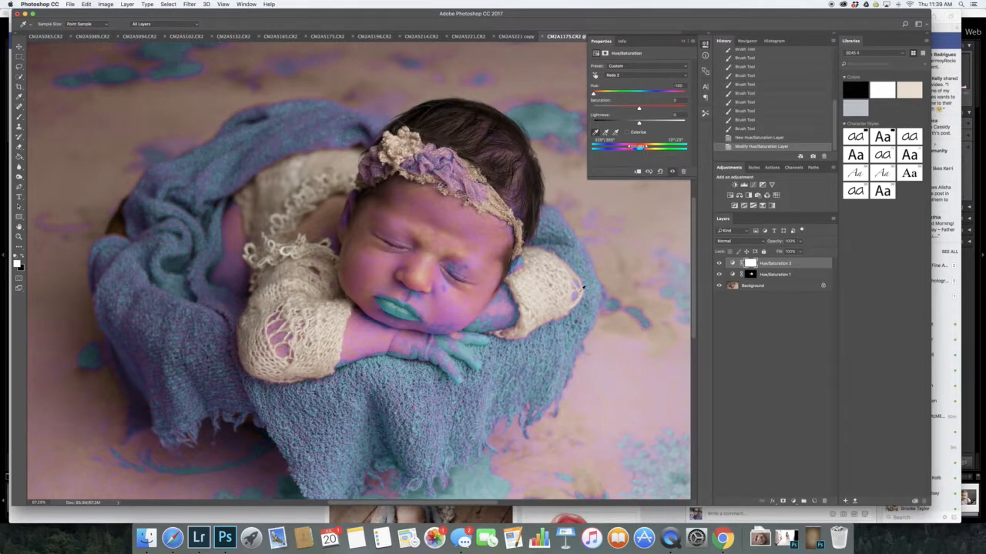
Invert the second Hue/Saturation layer's mask to black and brush white over the discolored skin between the baby's eye and nose
{"action": "key", "text": "super+minus"}
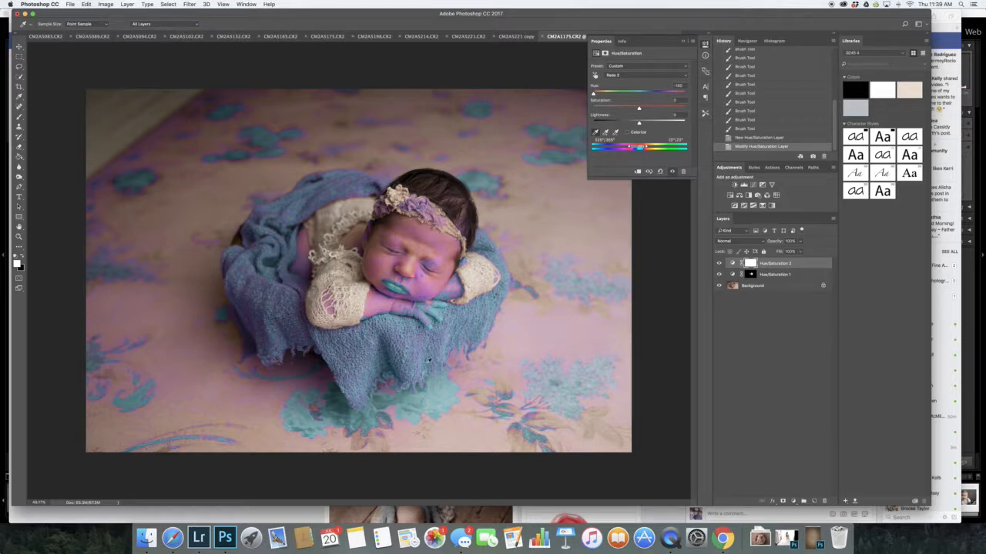
{"action": "key", "text": "super+i"}
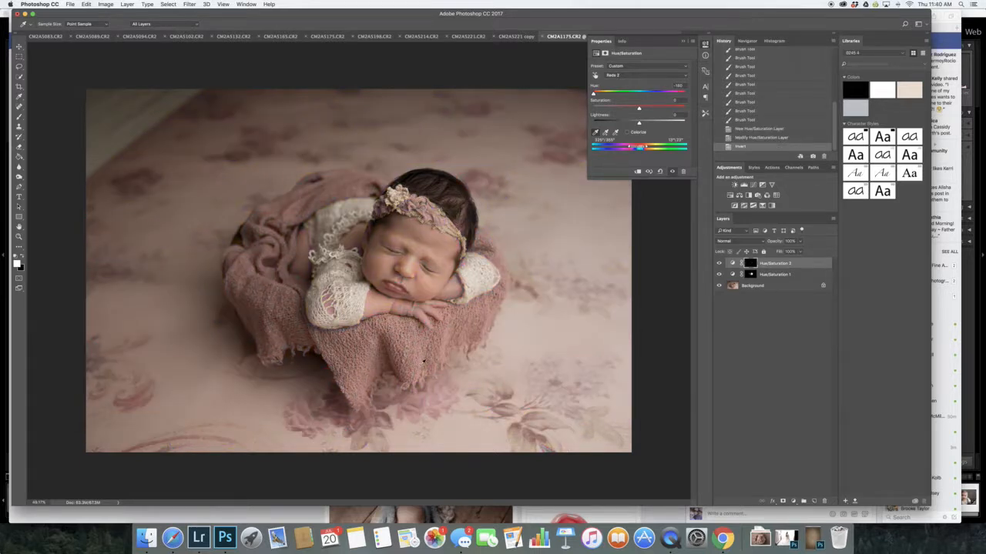
{"action": "key", "text": "b"}
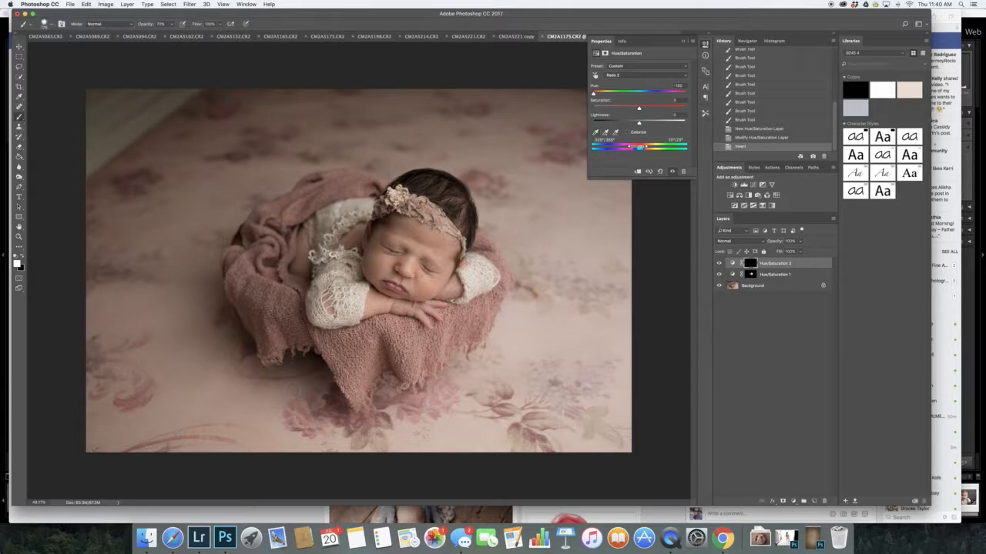
{"action": "scroll", "coordinate": [366, 351], "scroll_direction": "up", "scroll_amount": 5}
{"action": "left_click_drag", "start_coordinate": [367, 351], "coordinate": [313, 442]}
{"action": "left_click_drag", "start_coordinate": [368, 221], "coordinate": [384, 238]}
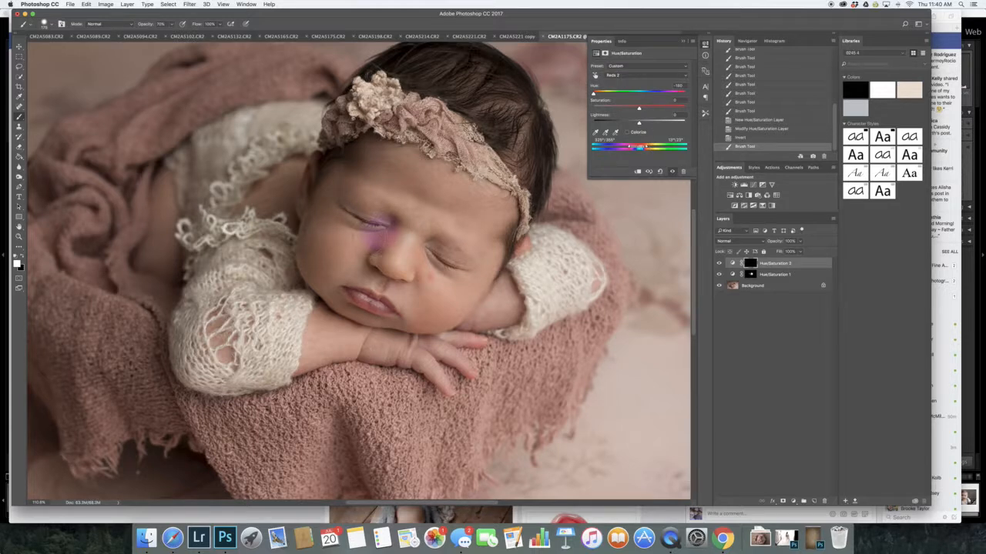
Bring the second layer's Reds 2 hue to slightly above zero and lower the brush opacity to about 40%
{"action": "left_click_drag", "start_coordinate": [593, 93], "coordinate": [643, 94]}
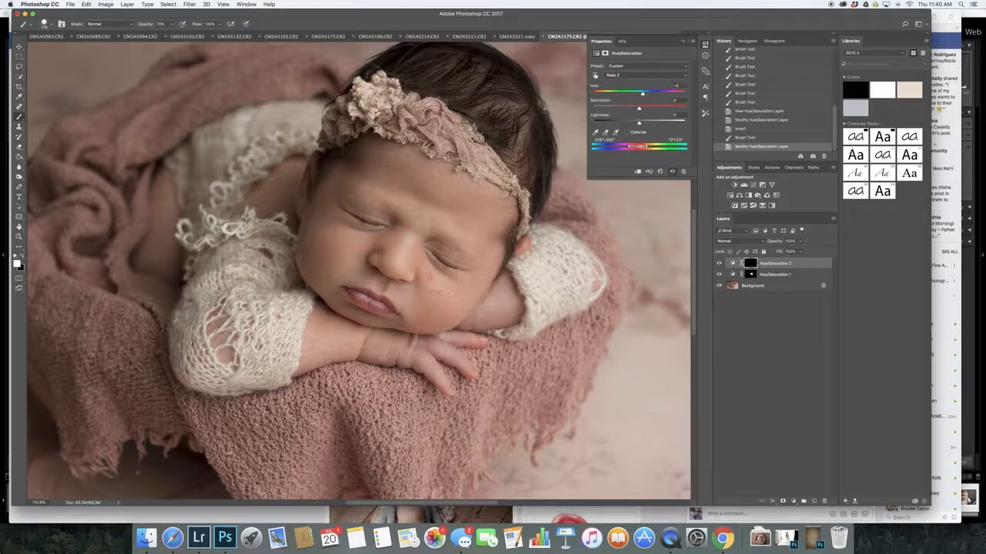
{"action": "left_click", "coordinate": [171, 24]}
{"action": "left_click_drag", "start_coordinate": [164, 35], "coordinate": [160, 34]}
Paint white on the second layer's mask over the remaining red skin on the baby's cheek, arm and fingers
{"action": "left_click", "coordinate": [439, 293]}
{"action": "left_click_drag", "start_coordinate": [423, 308], "coordinate": [451, 308]}
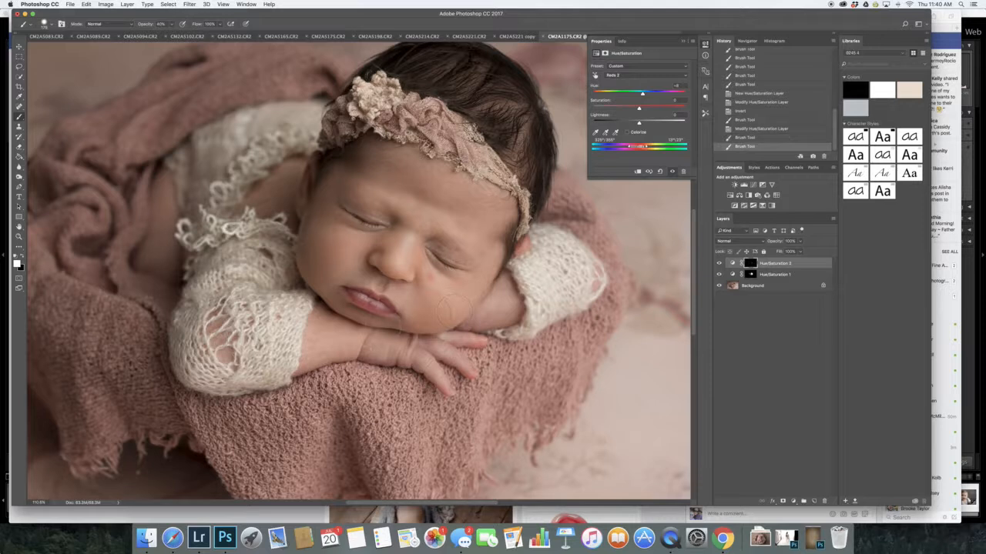
{"action": "left_click", "coordinate": [451, 308]}
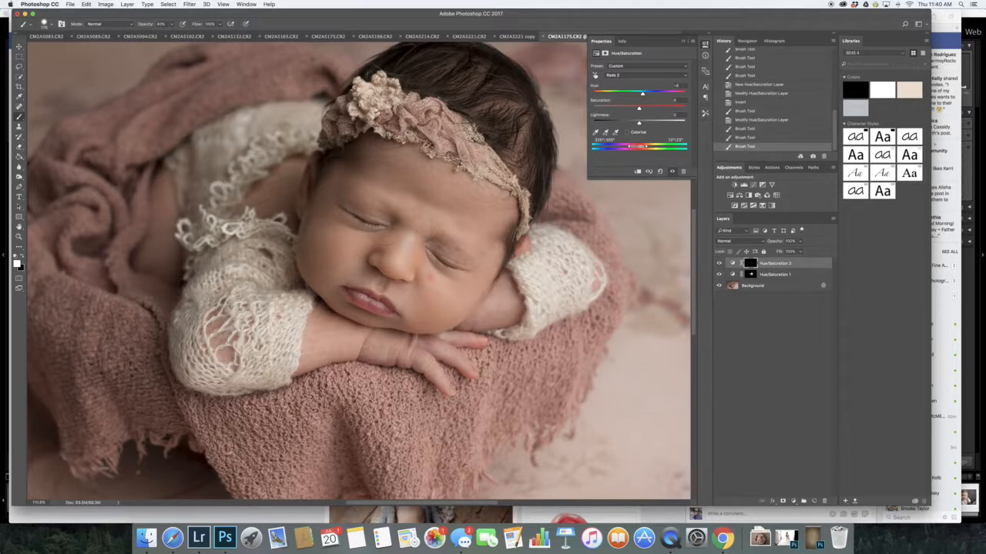
{"action": "left_click", "coordinate": [454, 308]}
{"action": "left_click", "coordinate": [462, 307]}
{"action": "left_click", "coordinate": [470, 305]}
{"action": "left_click", "coordinate": [477, 303]}
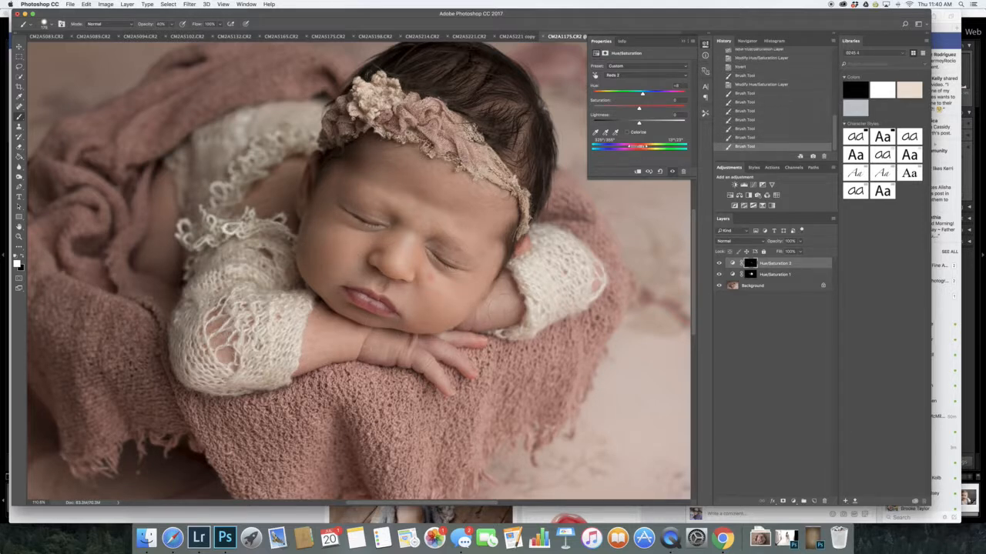
{"action": "left_click", "coordinate": [485, 301]}
{"action": "left_click", "coordinate": [493, 300]}
{"action": "left_click", "coordinate": [500, 298]}
{"action": "left_click", "coordinate": [505, 296]}
{"action": "left_click", "coordinate": [518, 283]}
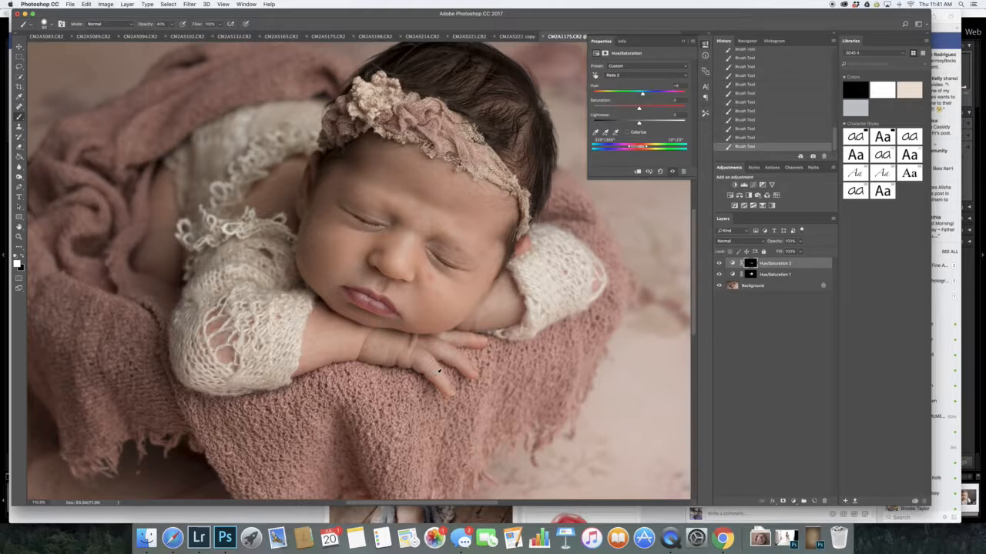
Compare the whole photo's original history state with the latest edit twice, return to the latest state and collapse the adjustment properties
{"action": "key", "text": "super+0"}
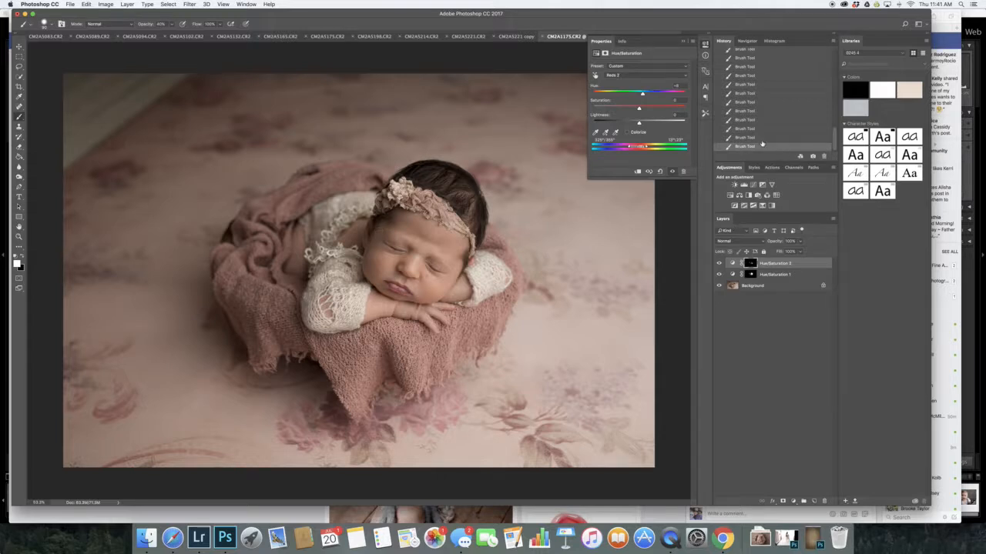
{"action": "scroll", "coordinate": [746, 111], "scroll_direction": "up", "scroll_amount": 5}
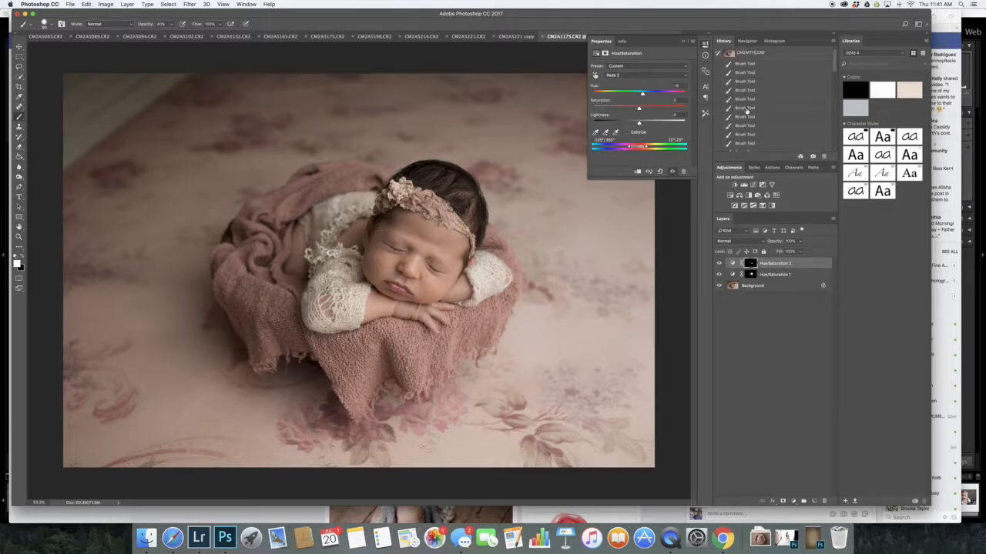
{"action": "left_click", "coordinate": [755, 52]}
{"action": "scroll", "coordinate": [761, 143], "scroll_direction": "down", "scroll_amount": 5}
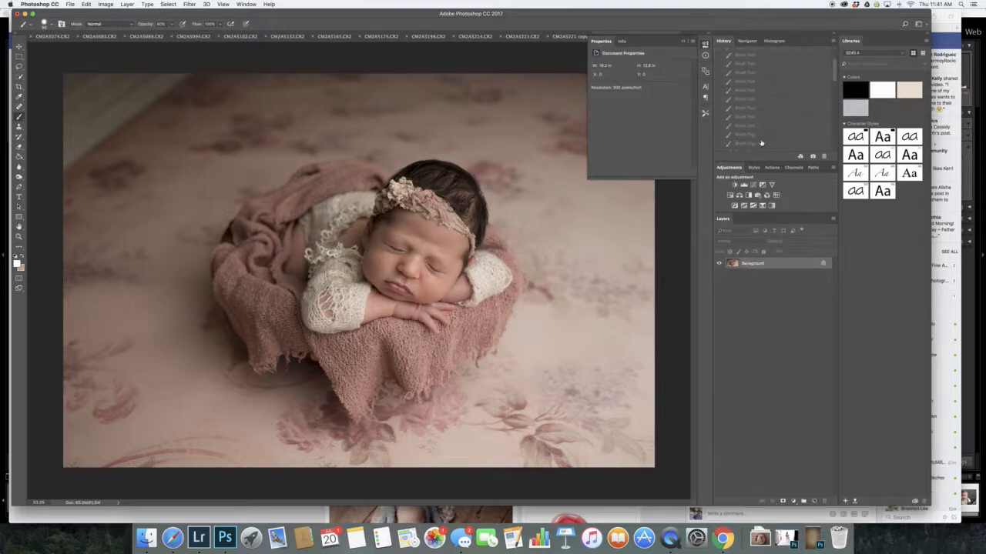
{"action": "left_click", "coordinate": [761, 146]}
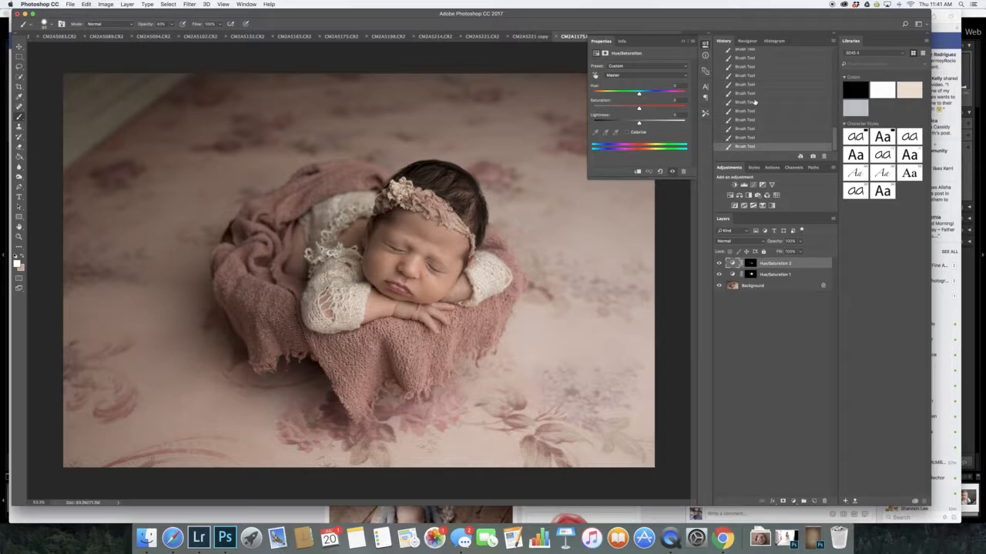
{"action": "scroll", "coordinate": [755, 102], "scroll_direction": "up", "scroll_amount": 5}
{"action": "left_click", "coordinate": [752, 54]}
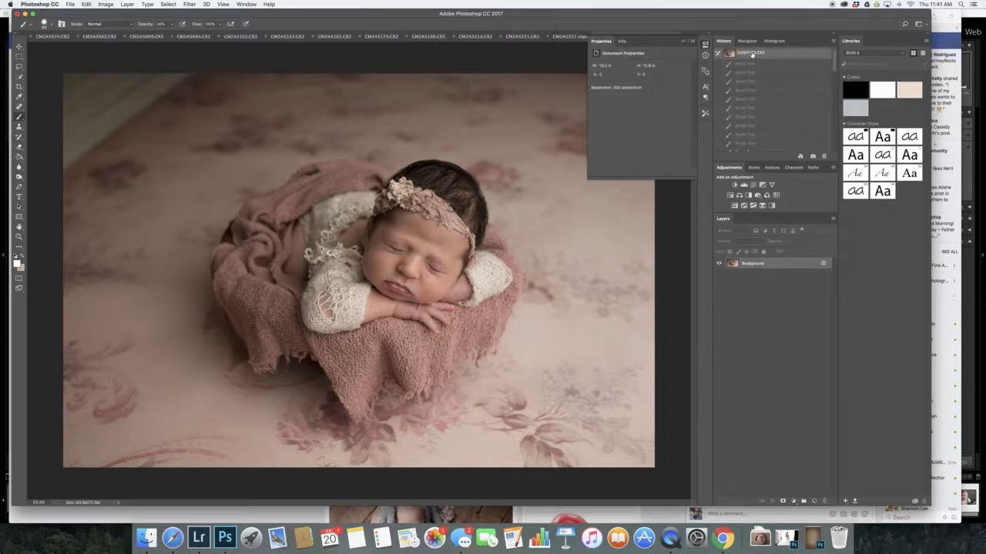
{"action": "scroll", "coordinate": [758, 151], "scroll_direction": "down", "scroll_amount": 5}
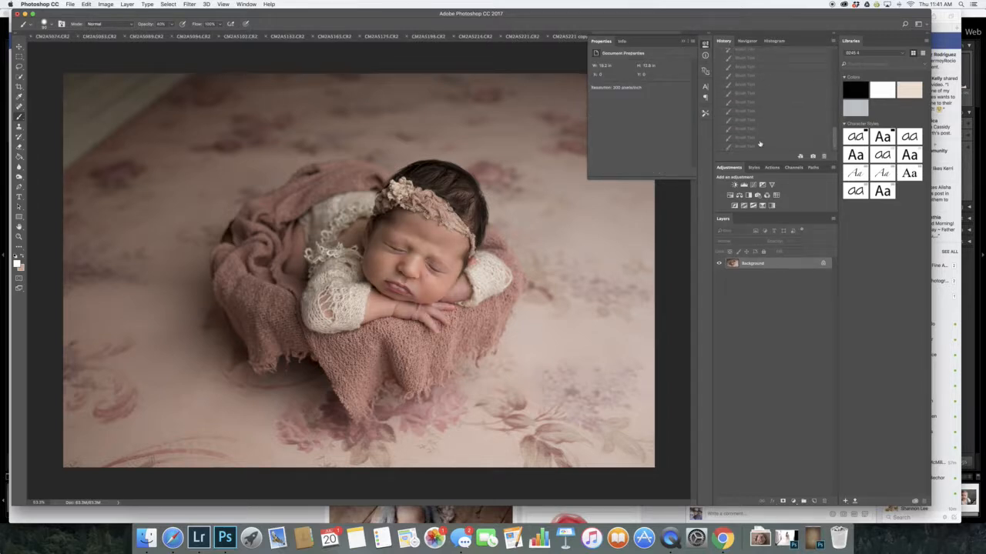
{"action": "left_click", "coordinate": [760, 148]}
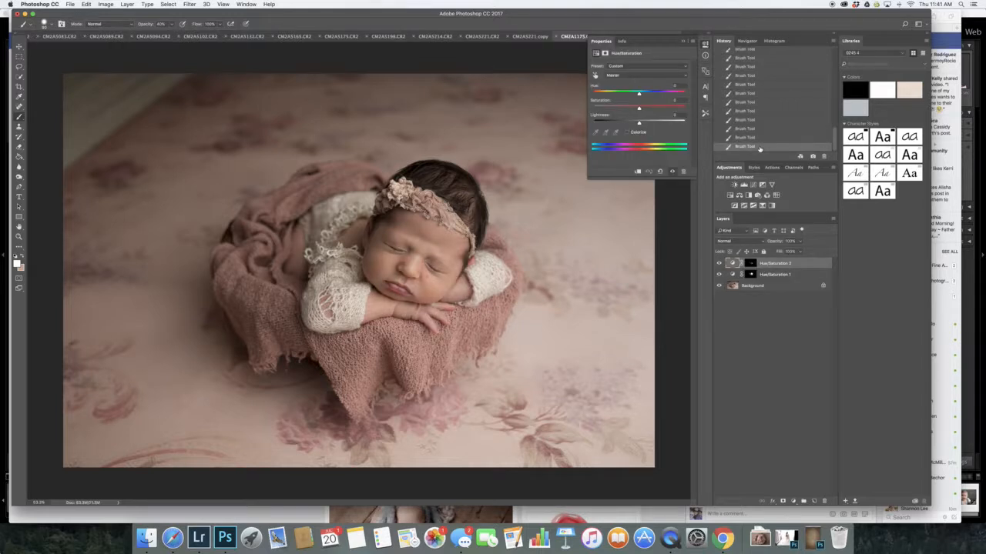
{"action": "left_click", "coordinate": [682, 43]}
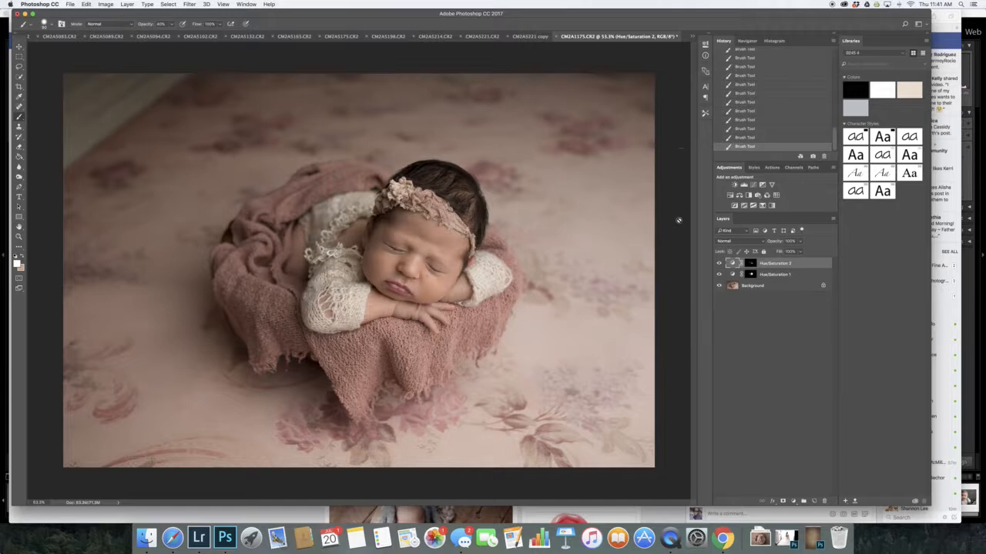